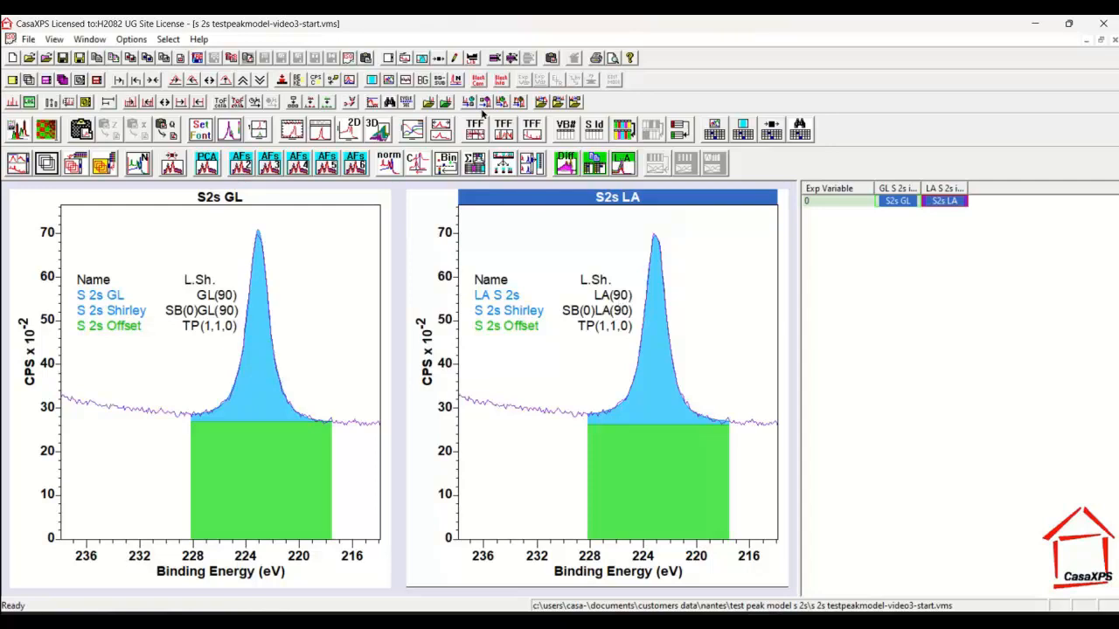
Step: Open the component parameters of the S2s LA spectrum and start a peak model test on the LA S 2s line shape
click(423, 58)
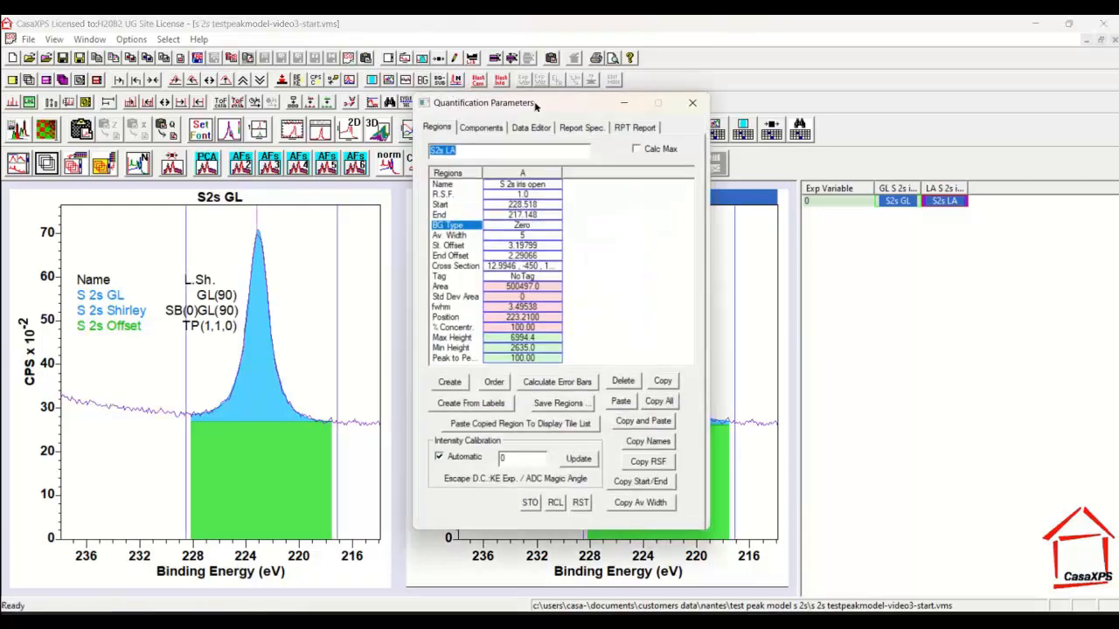
drag(537, 103, 958, 165)
click(909, 192)
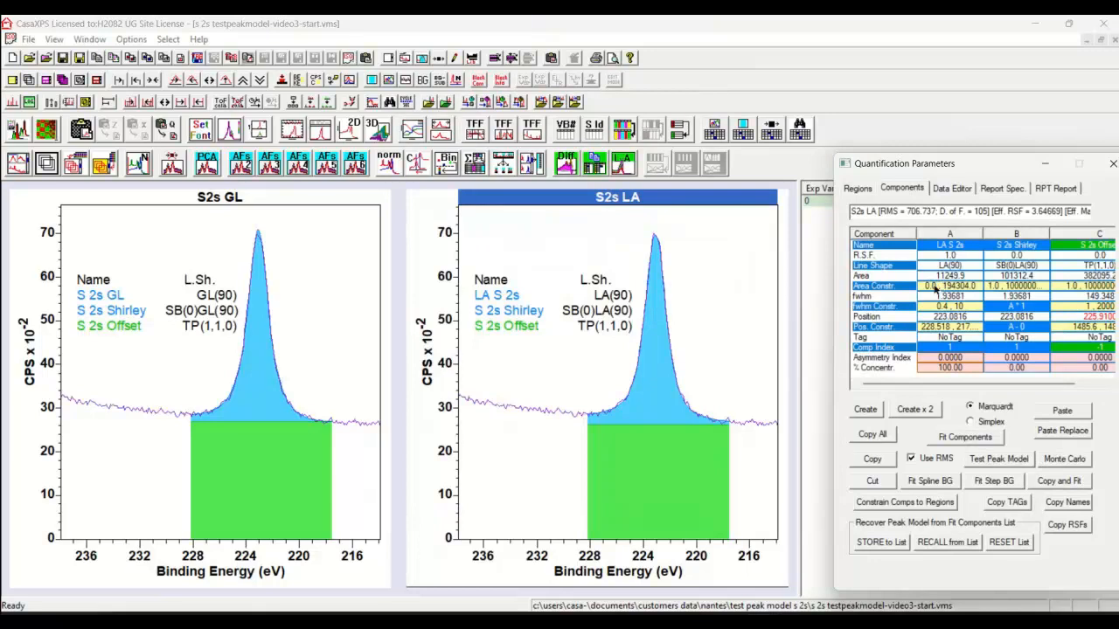
click(957, 265)
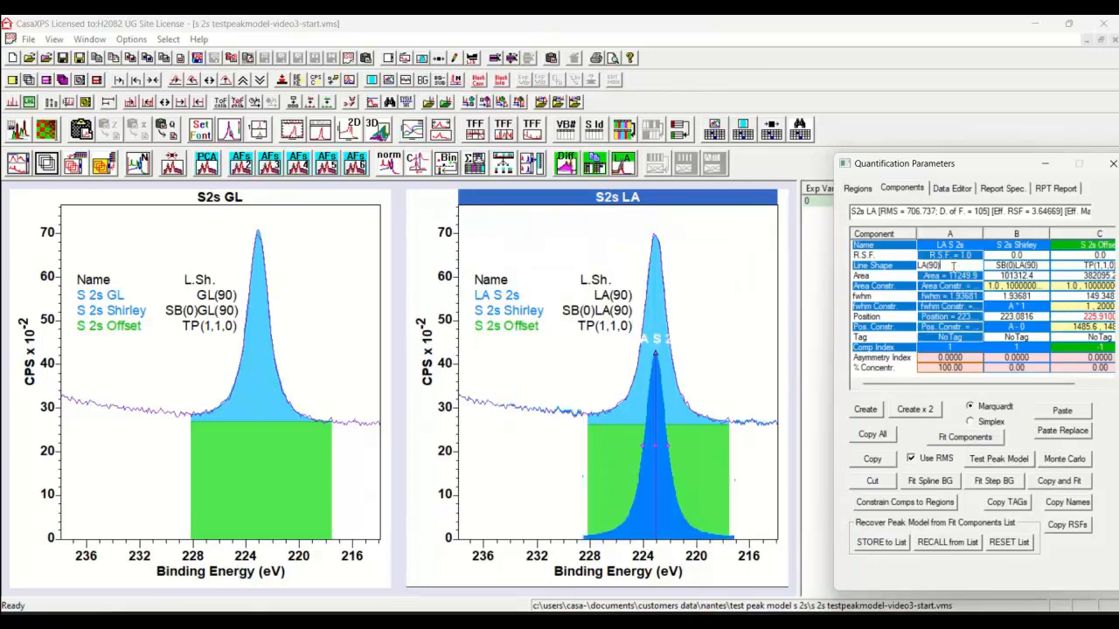
click(988, 461)
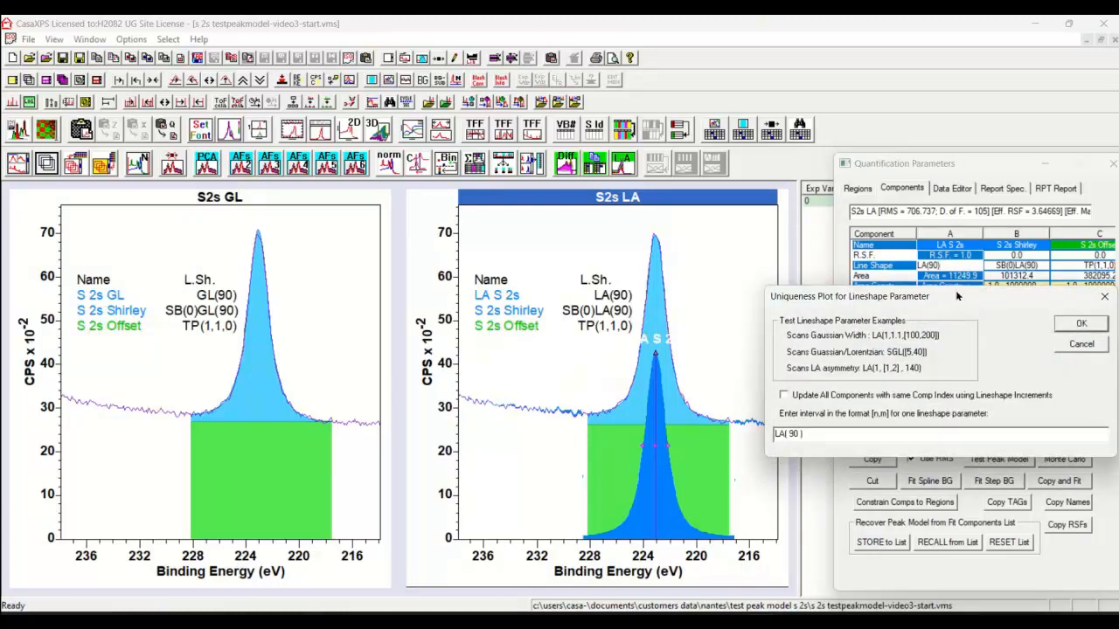
Step: Set the line shape test interval to LA([70,99]) and generate the scan for the LA S 2s component
drag(955, 297, 671, 399)
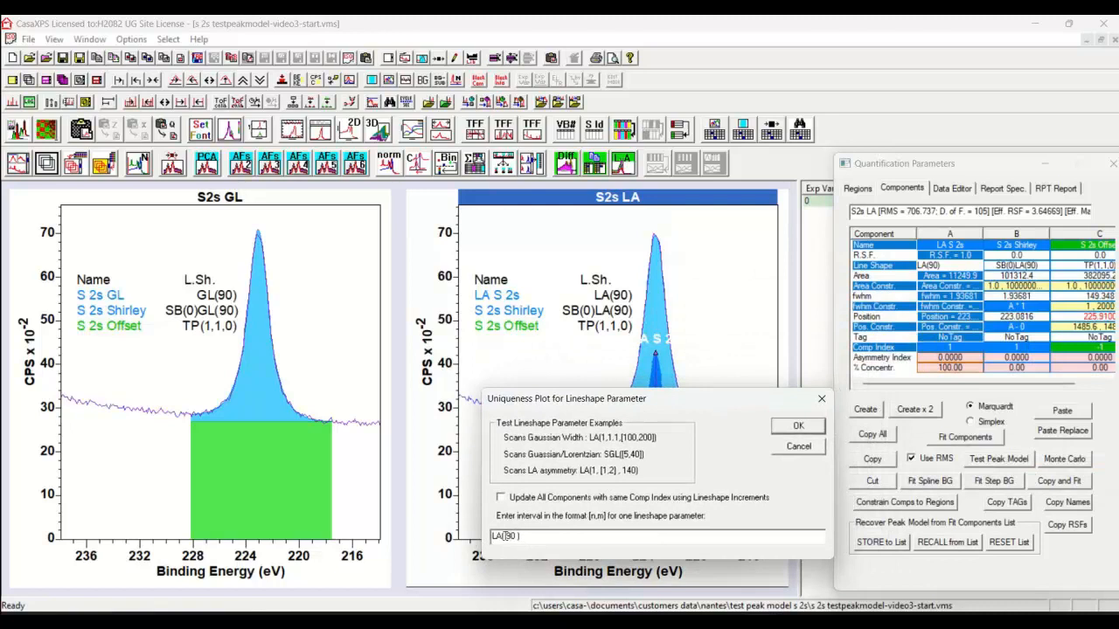
drag(506, 536, 516, 536)
text([70,)
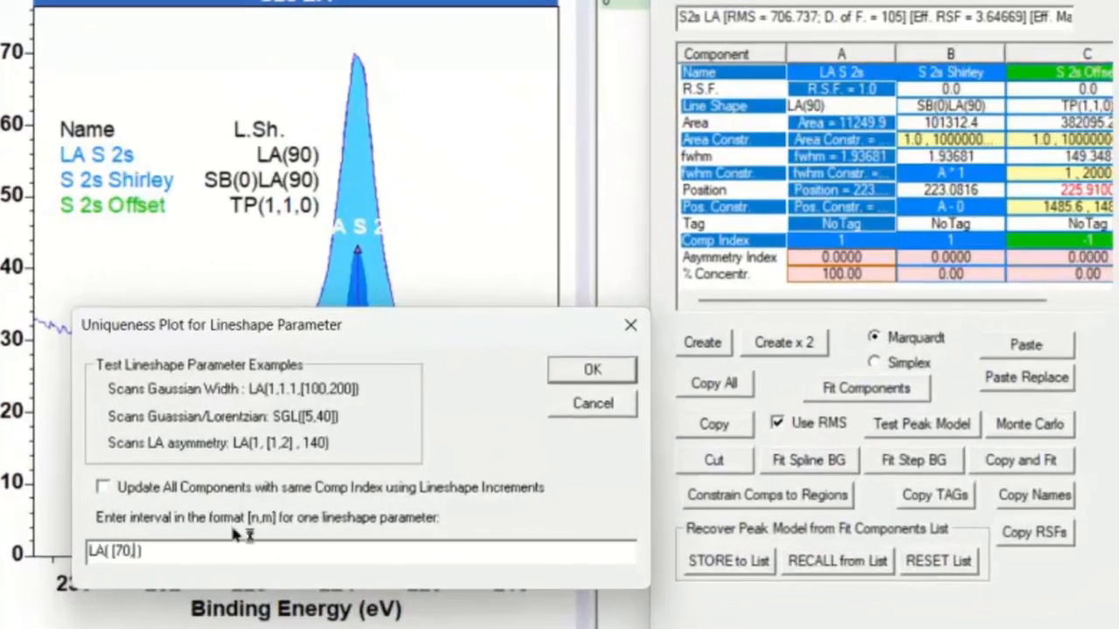
text(90)
key(BackSpace)
text(9)
click(592, 370)
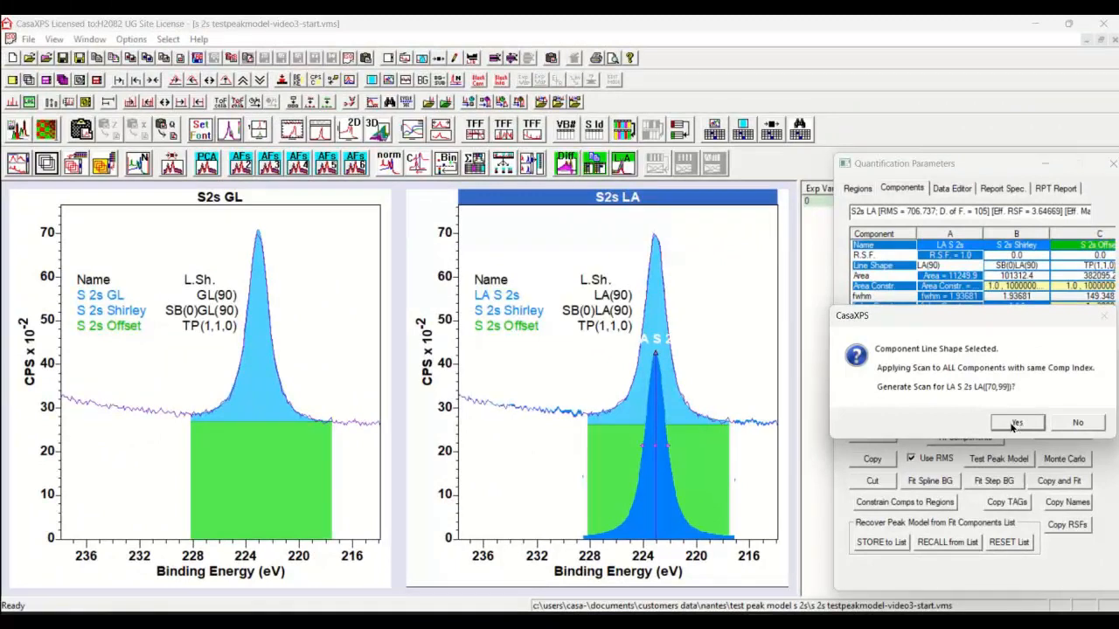
click(1016, 423)
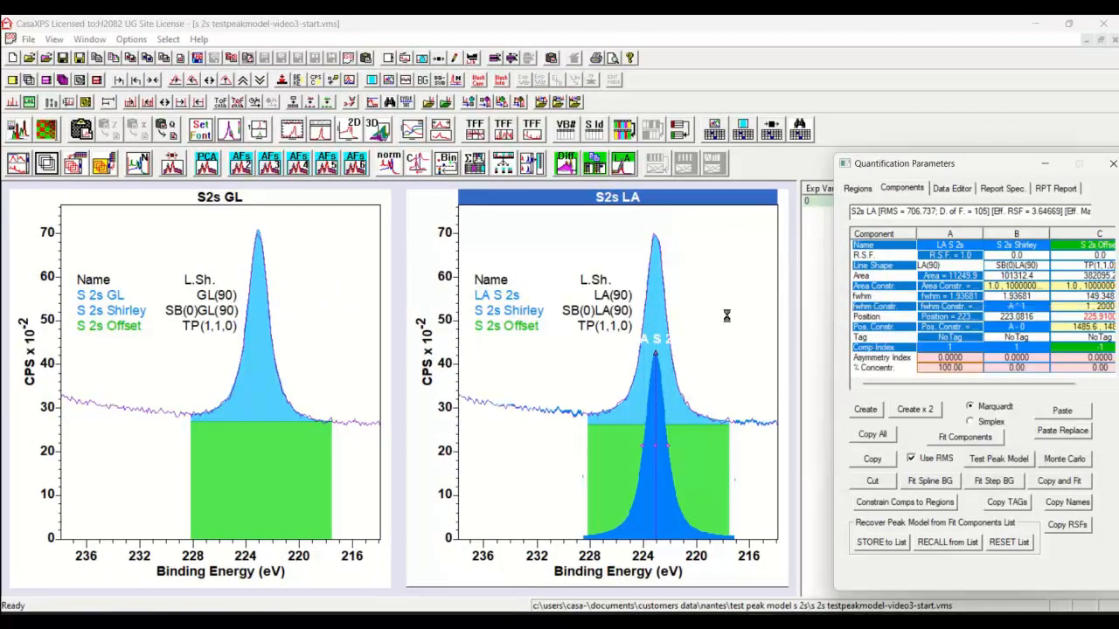
Step: Minimise the quantification parameters and examine how the S2s LA fit changes across the scanned line shape values from 70 to 99
click(1043, 166)
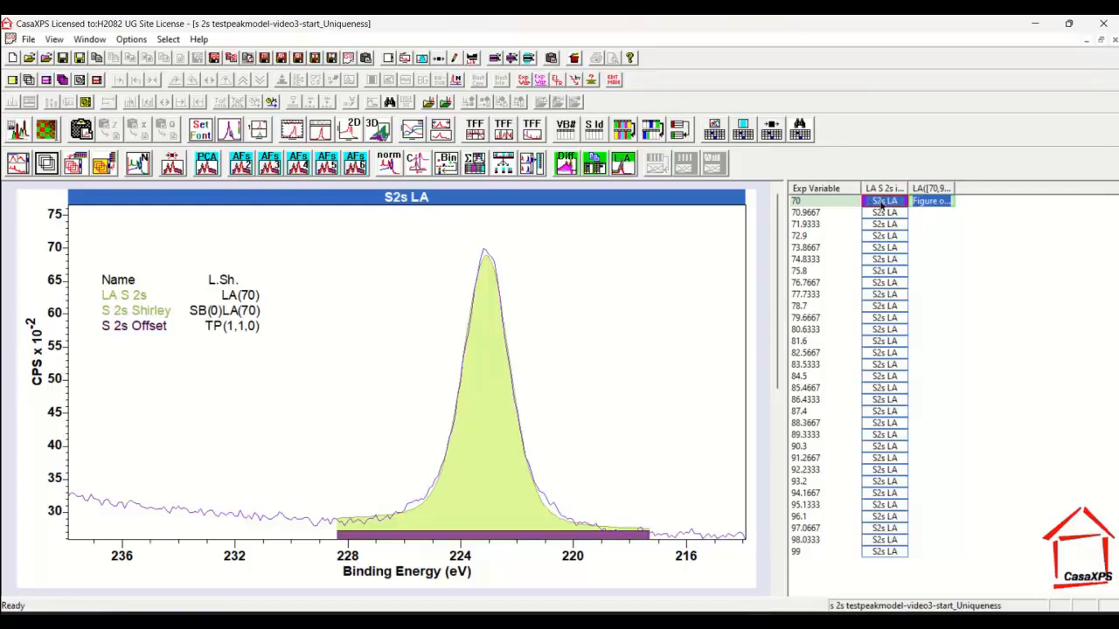
click(881, 203)
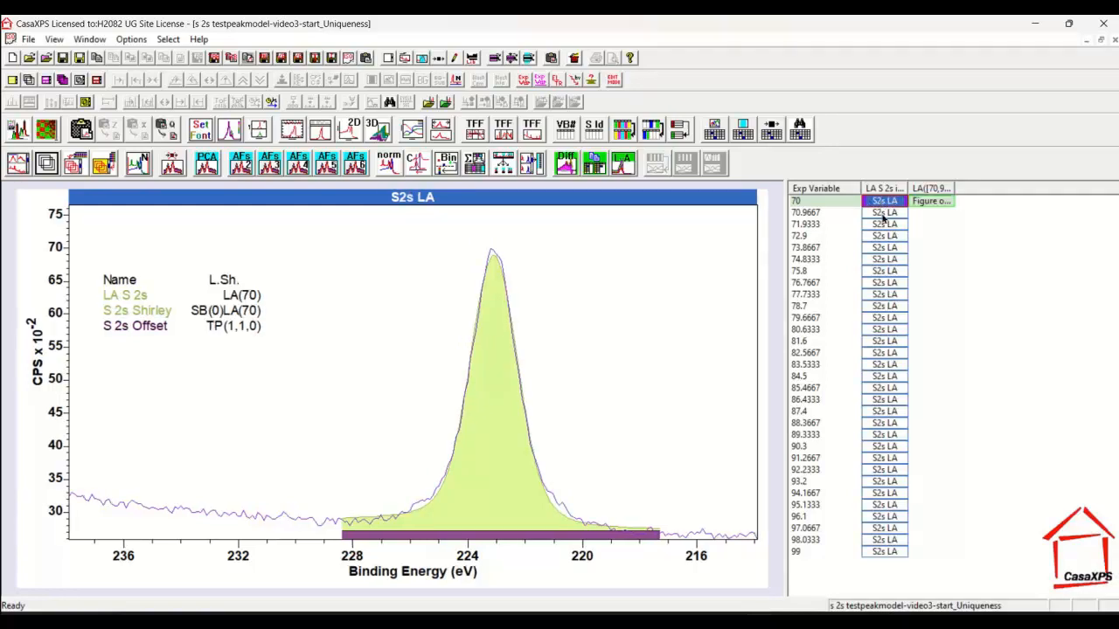
key(Down)
key(Down)
key(Down)
key(Down)
key(Down)
key(Down)
key(Down)
key(Down)
key(Down)
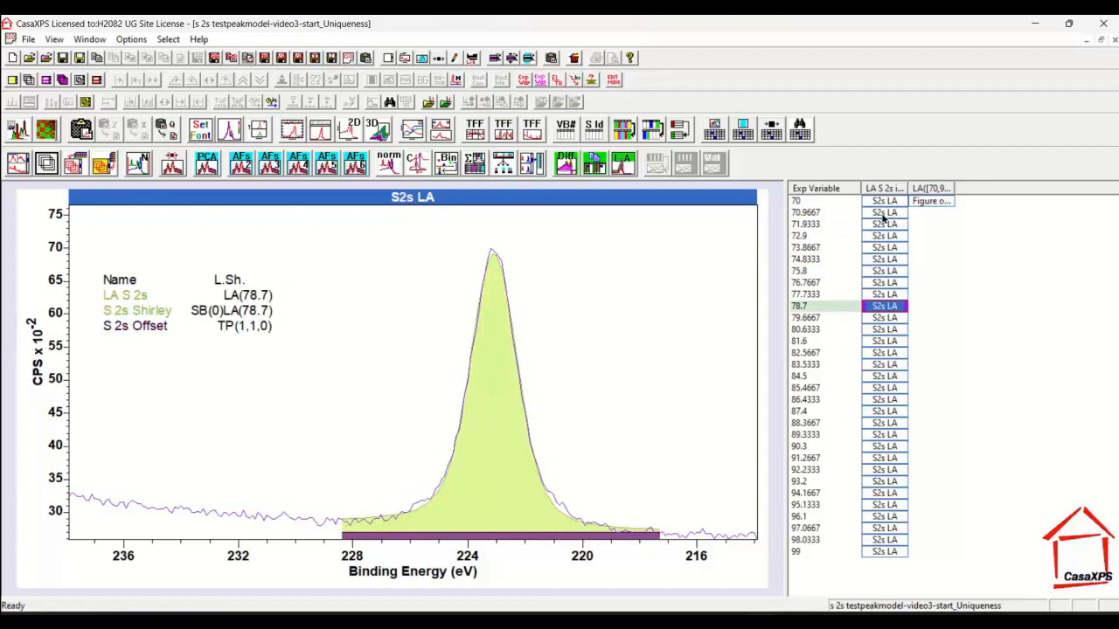
key(Down)
key(Down)
key(Down)
key(Down)
key(Down)
key(Down)
key(Down)
key(Down)
key(Down)
key(Down)
key(Down)
key(Down)
key(Down)
key(Down)
key(Down)
key(Down)
key(Down)
key(Down)
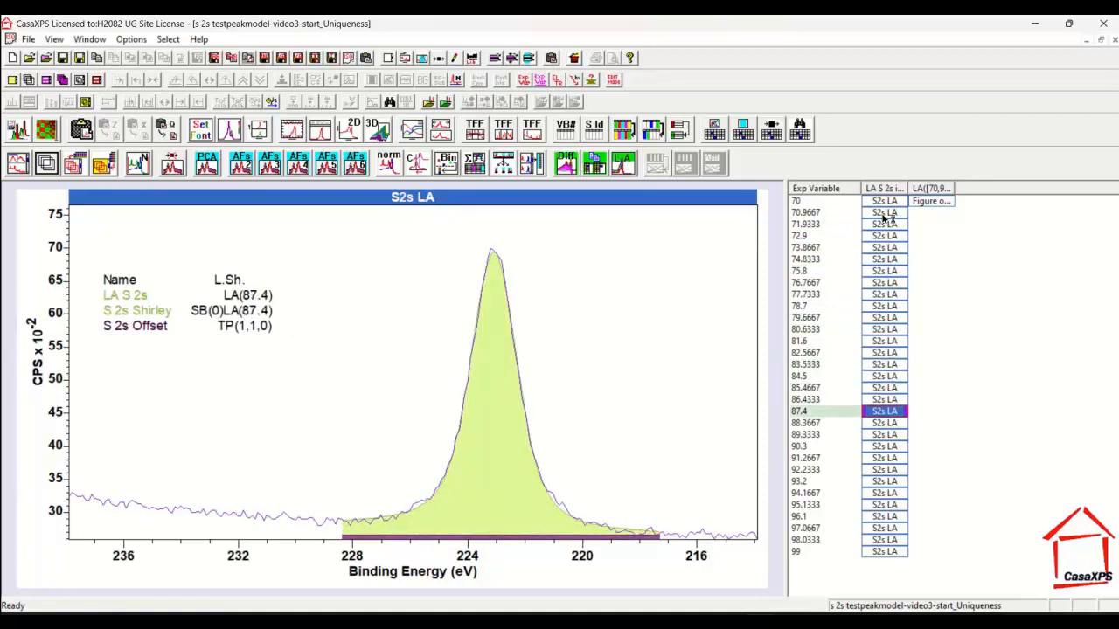
key(Up)
key(Up)
key(Up)
key(Up)
key(Up)
key(Up)
key(Up)
key(Up)
key(Up)
key(Up)
key(Up)
key(Up)
key(Up)
key(Up)
key(Up)
key(Up)
key(Up)
key(Up)
key(Up)
key(Up)
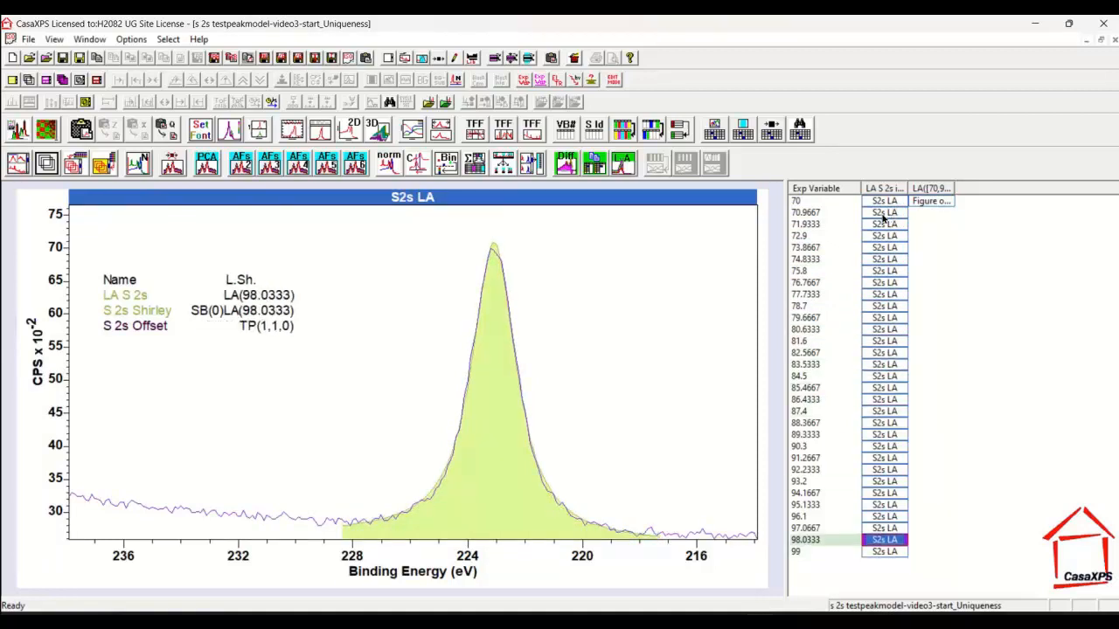
key(Down)
key(Down)
key(Down)
key(Down)
key(Down)
key(Down)
key(Down)
key(Down)
key(Down)
key(Down)
key(Down)
key(Down)
key(Down)
key(Down)
key(Down)
key(Down)
key(Down)
key(Down)
key(Down)
key(Down)
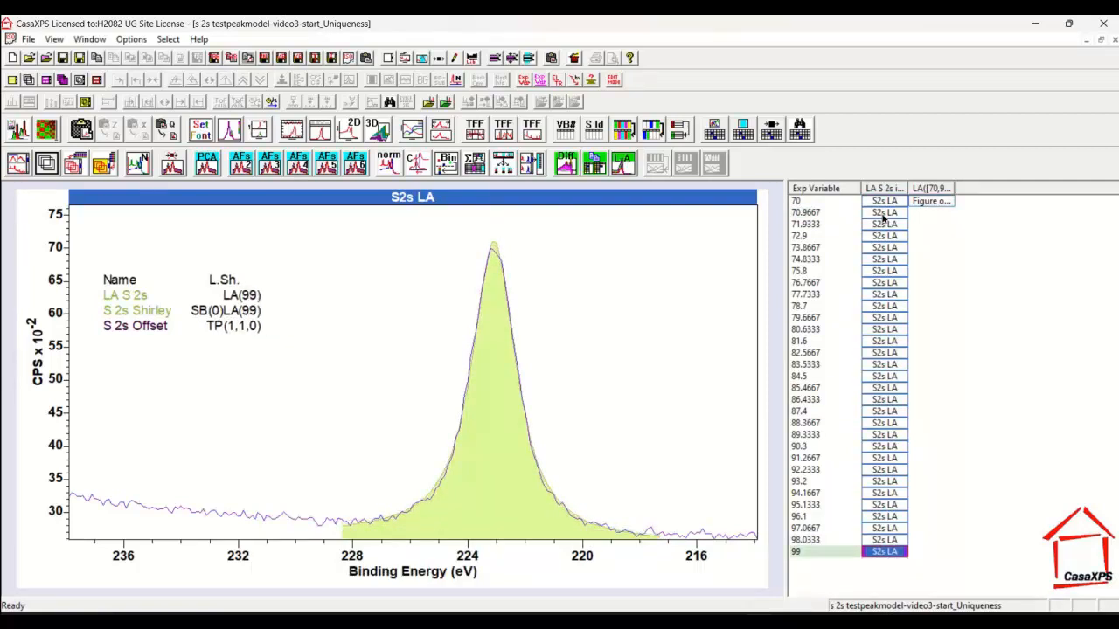
key(Up)
key(Up)
key(Up)
key(Up)
key(Up)
key(Up)
key(Up)
key(Up)
key(Up)
key(Up)
key(Up)
key(Up)
key(Up)
key(Up)
key(Up)
key(Up)
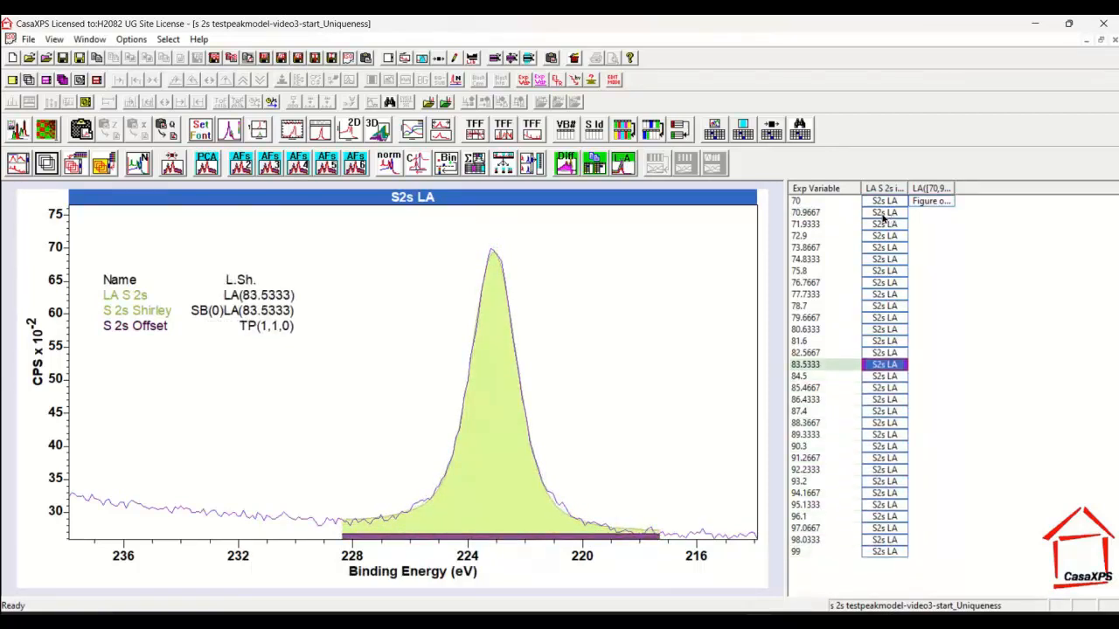
Step: Display the Figure of Merit plot with RMS on the vertical axis and read the coordinates at the curve's minimum
click(929, 203)
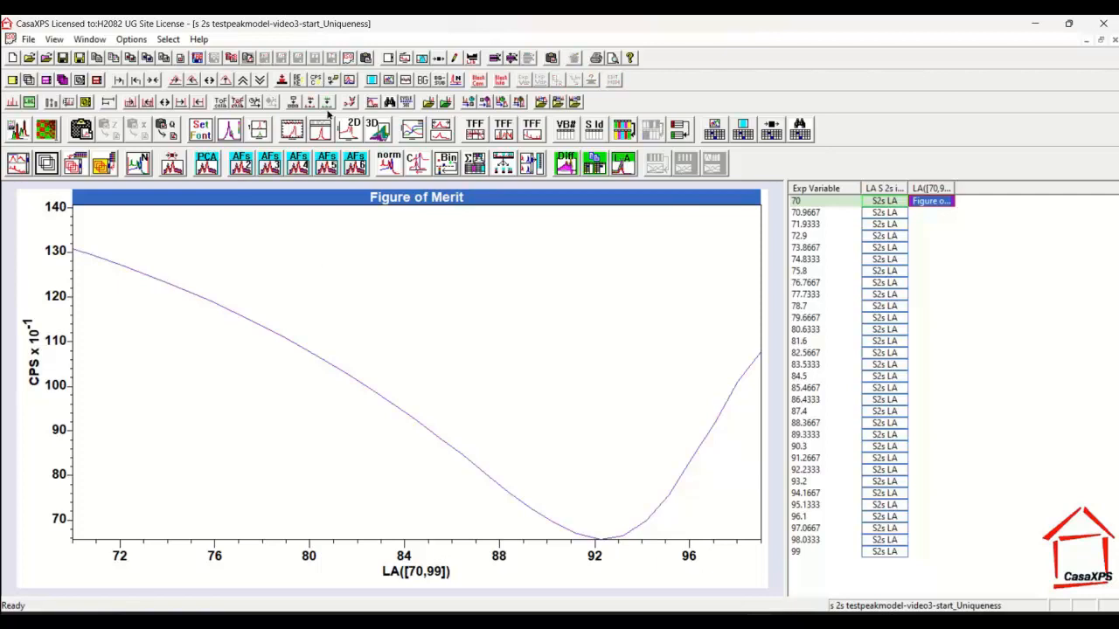
click(316, 80)
click(316, 80)
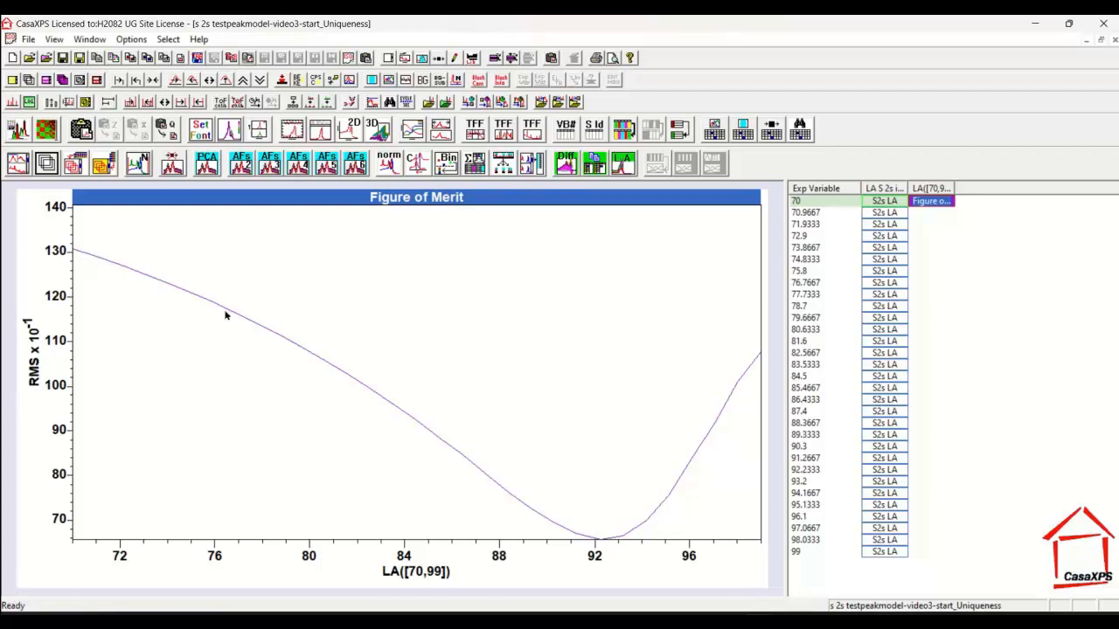
click(601, 543)
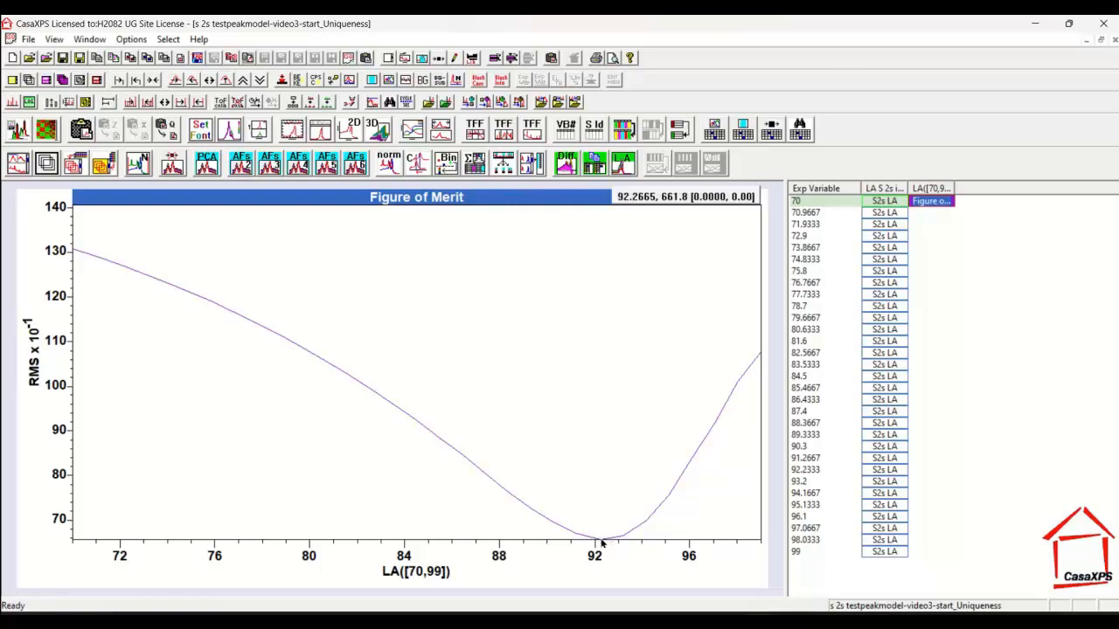